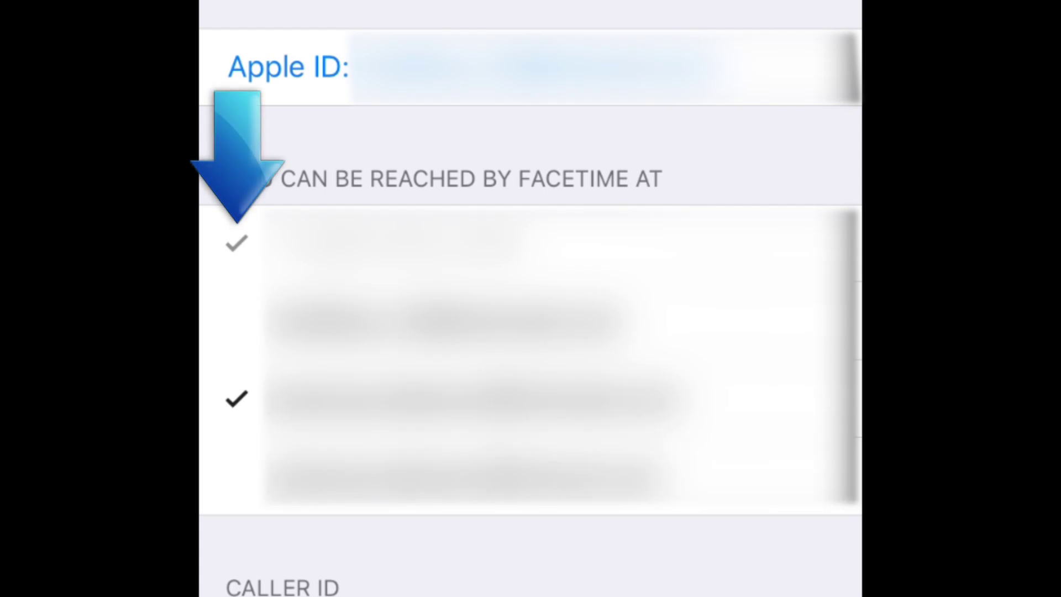
scroll(531, 298, down, 3)
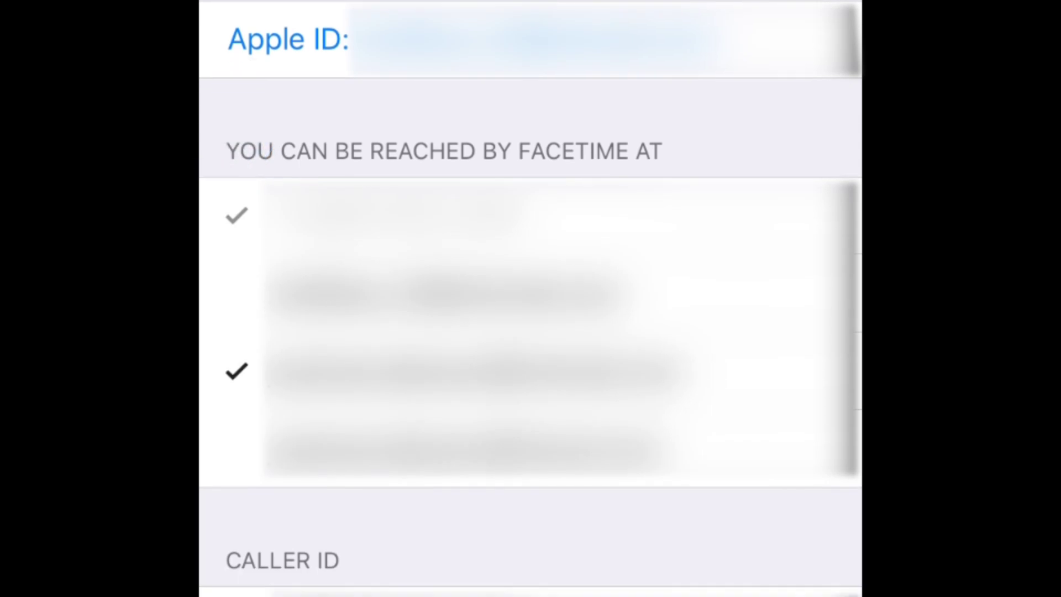